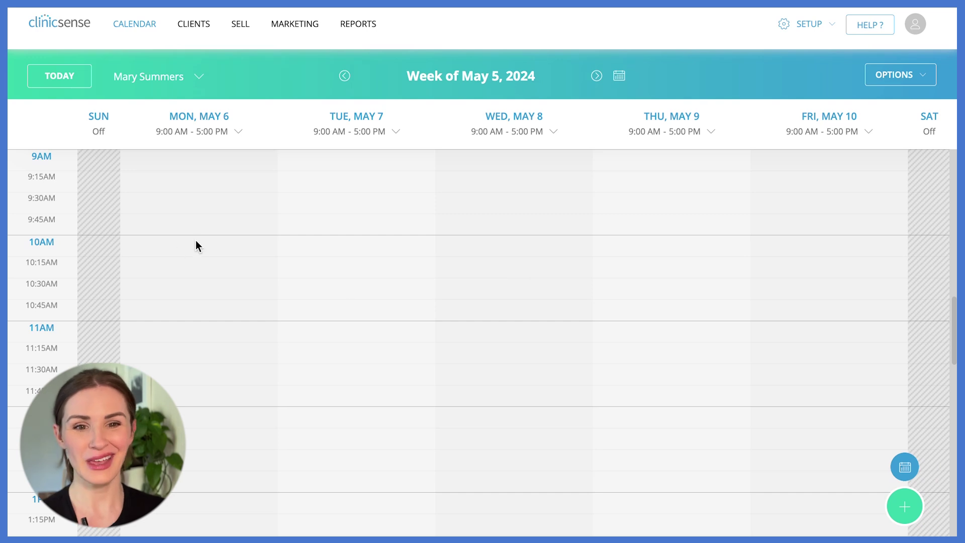
- Schedule a new Monday 10 AM appointment for the searched client with the Massage Therapy 60 MIN service
{"action": "left_click", "coordinate": [235, 252]}
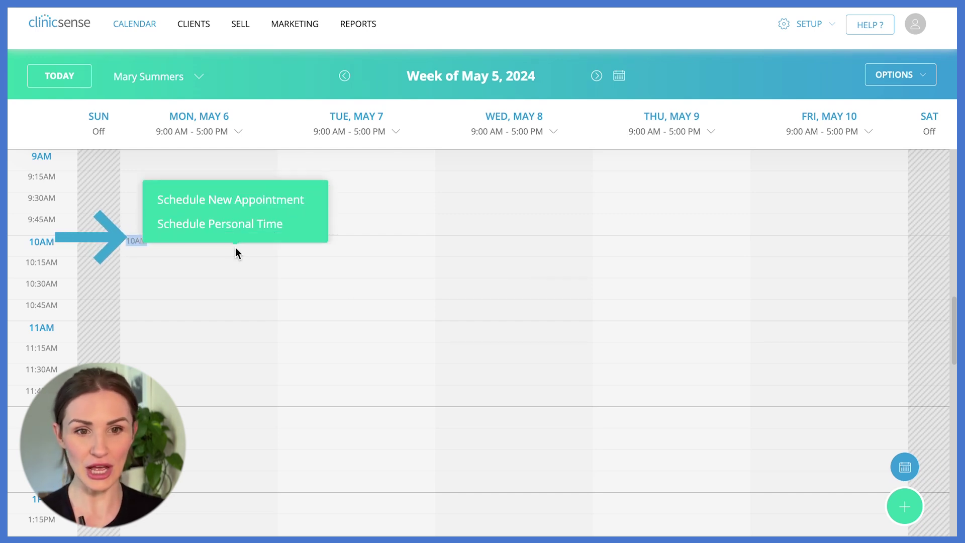
{"action": "left_click", "coordinate": [201, 196]}
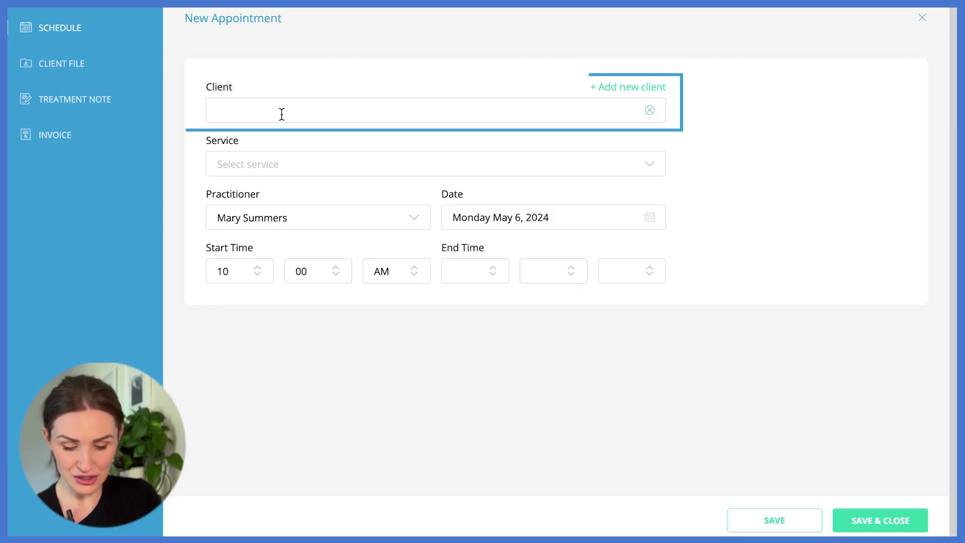
{"action": "type", "text": "amber"}
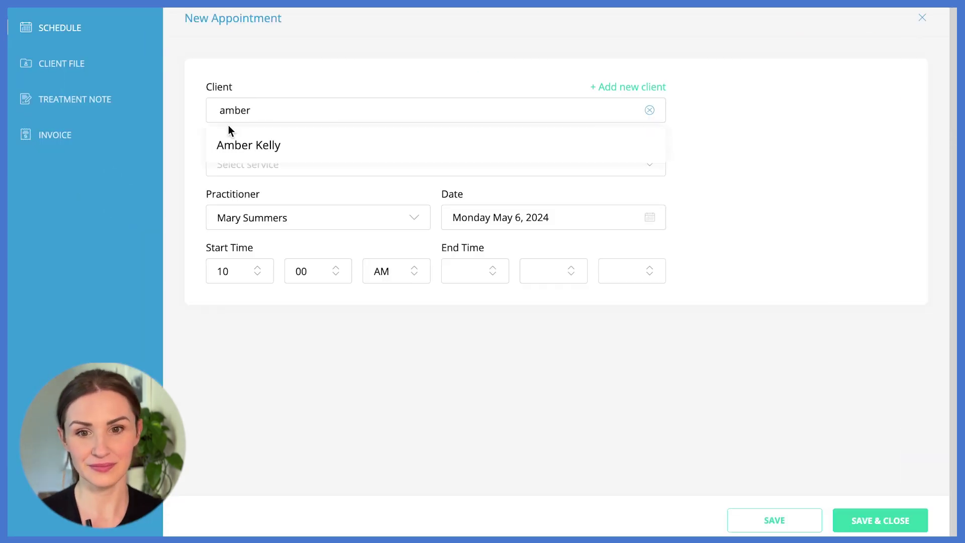
{"action": "left_click", "coordinate": [246, 147]}
{"action": "left_click", "coordinate": [250, 166]}
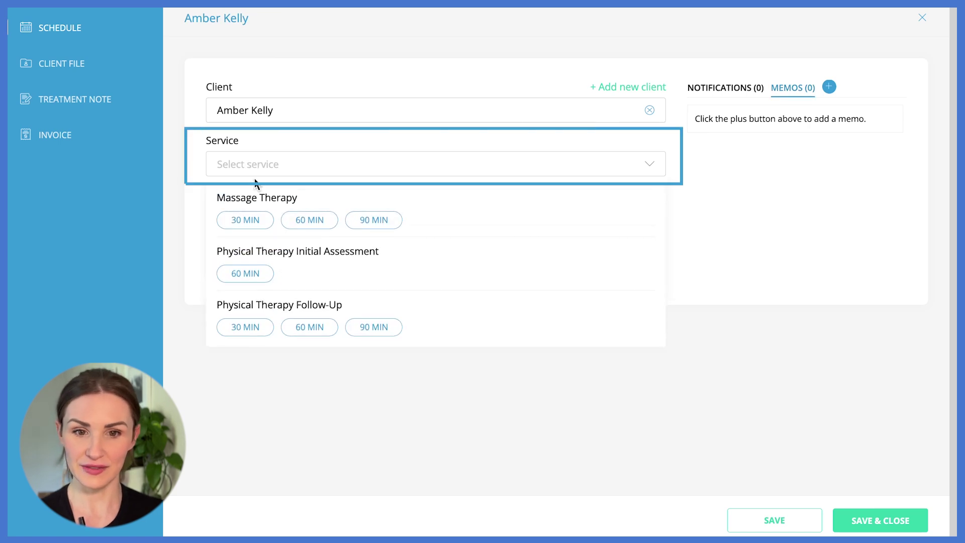
{"action": "left_click", "coordinate": [303, 222]}
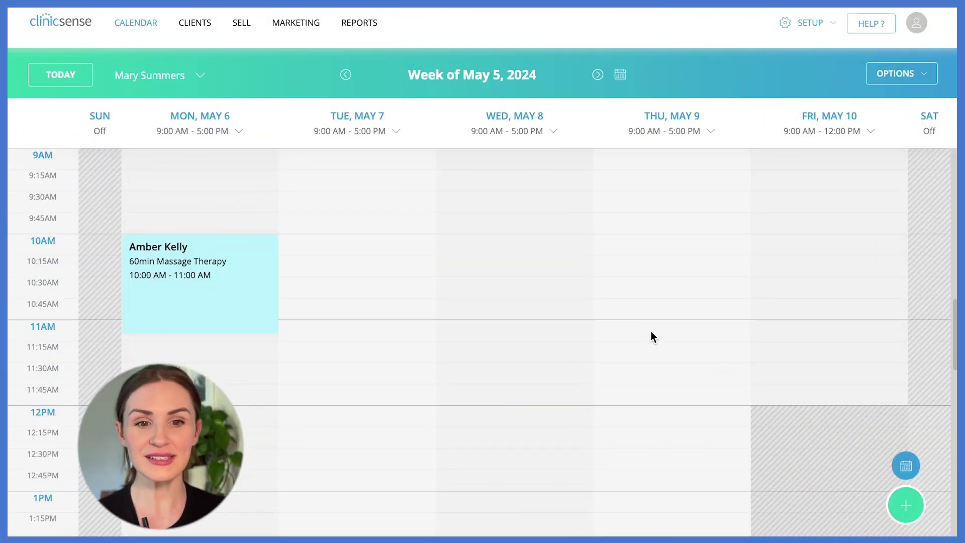
- Add a personal-time event named 'Lunch' in the Thursday 11 AM slot and save it
{"action": "left_click", "coordinate": [650, 327]}
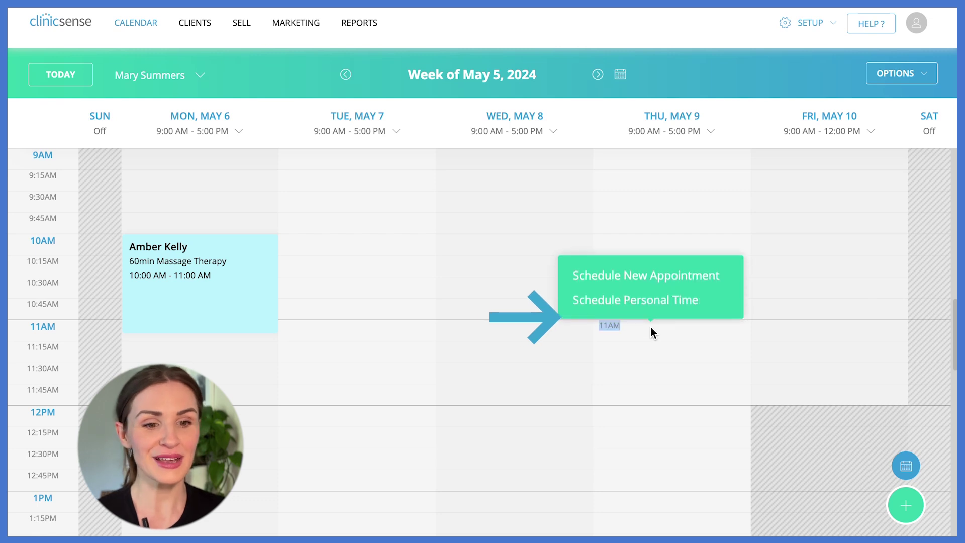
{"action": "left_click", "coordinate": [652, 302]}
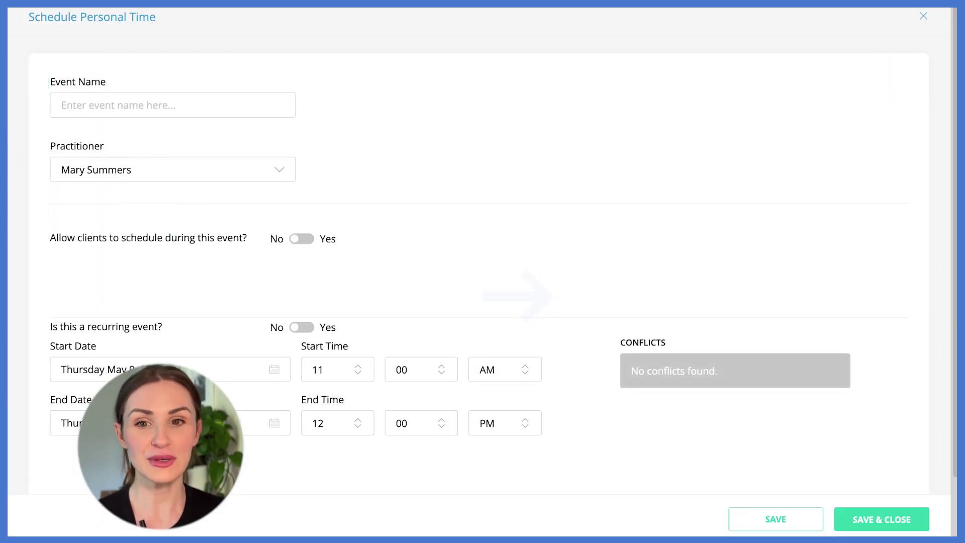
{"action": "type", "text": "Lunc"}
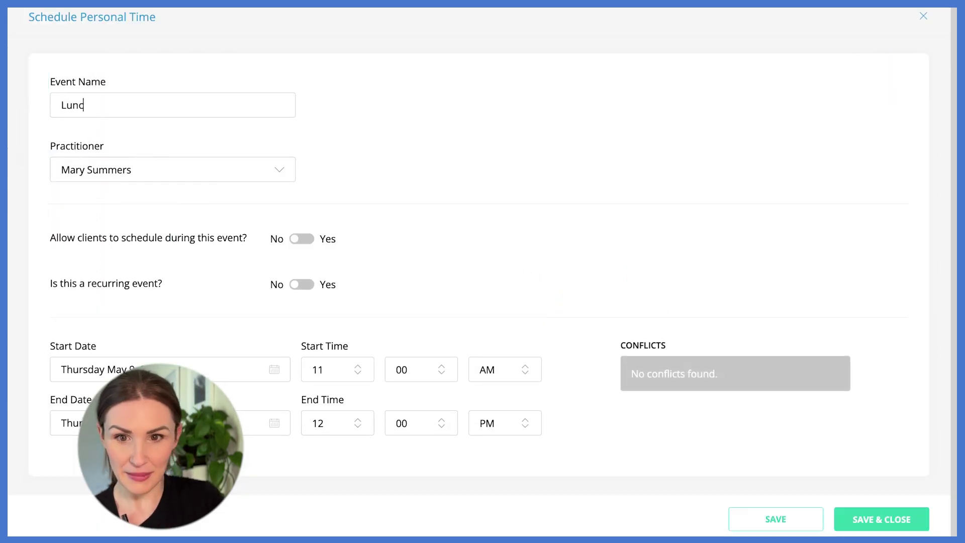
{"action": "type", "text": "h"}
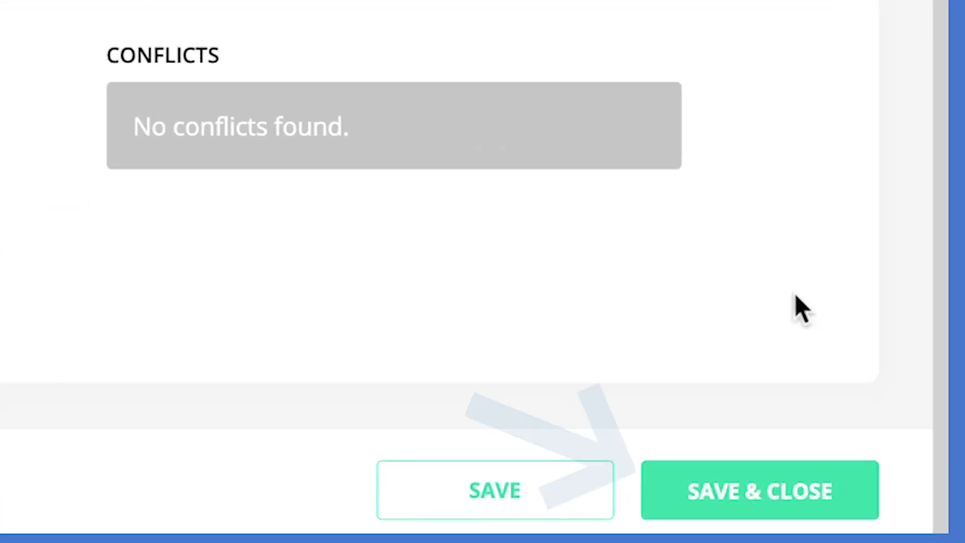
{"action": "left_click", "coordinate": [819, 490]}
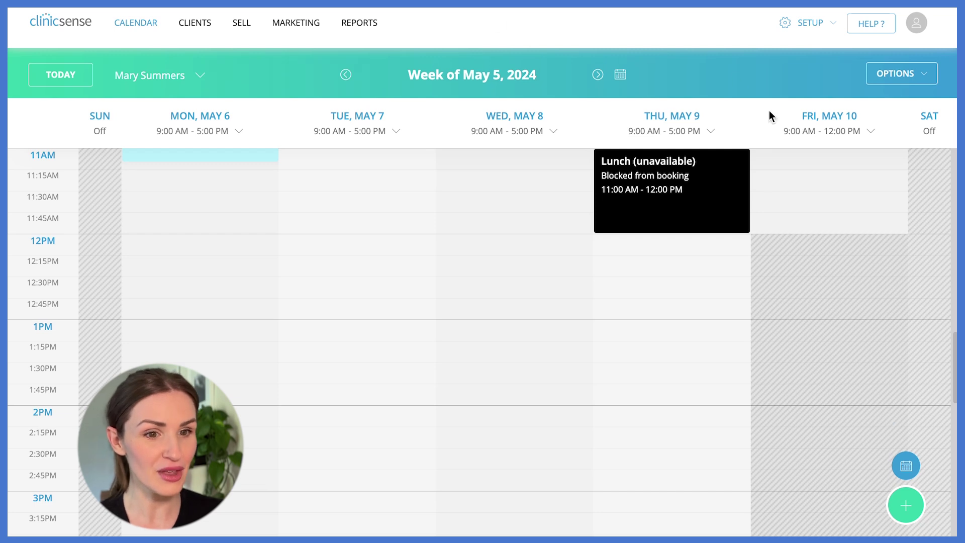
- Change Thursday's working-hours end time to 12 PM and confirm
{"action": "left_click", "coordinate": [690, 132]}
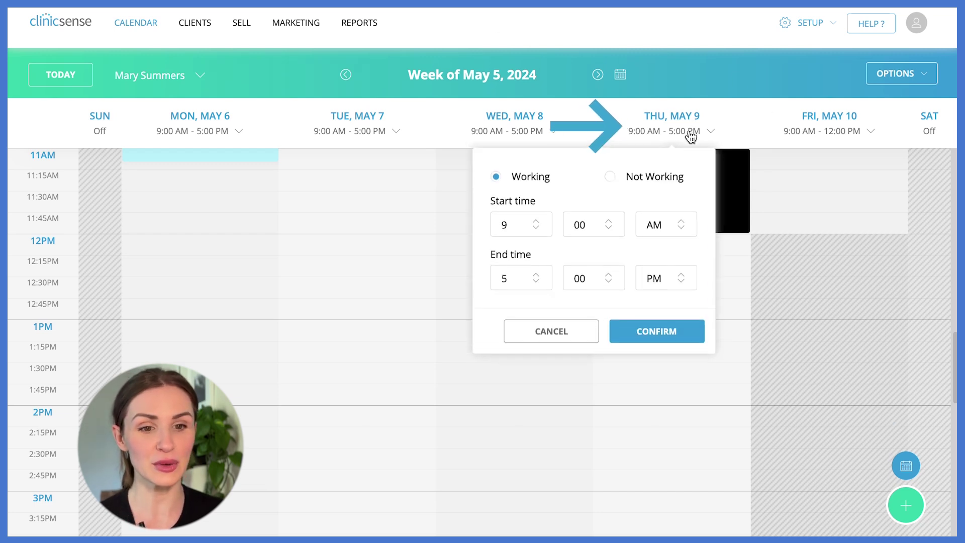
{"action": "left_click", "coordinate": [523, 285]}
{"action": "scroll", "coordinate": [520, 302], "scroll_direction": "up", "scroll_amount": 2}
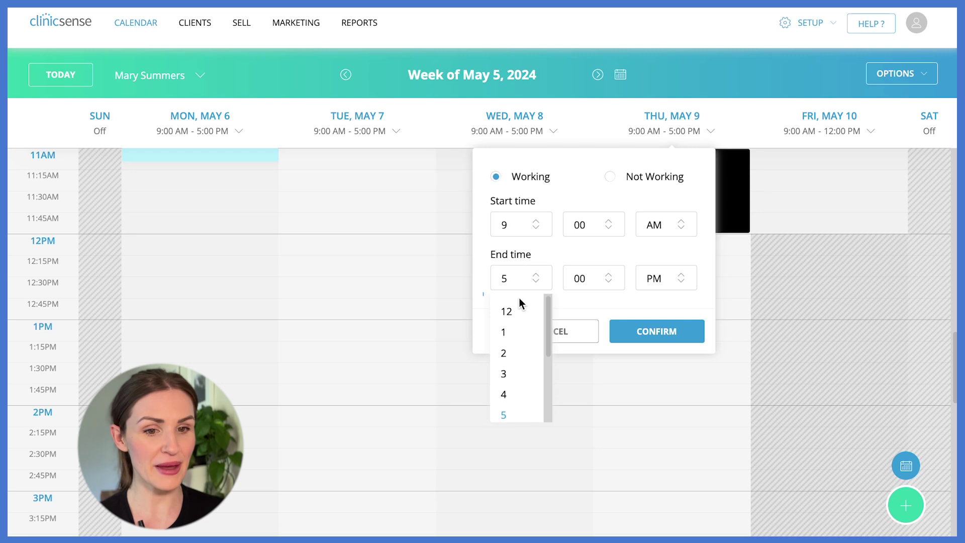
{"action": "left_click", "coordinate": [515, 312]}
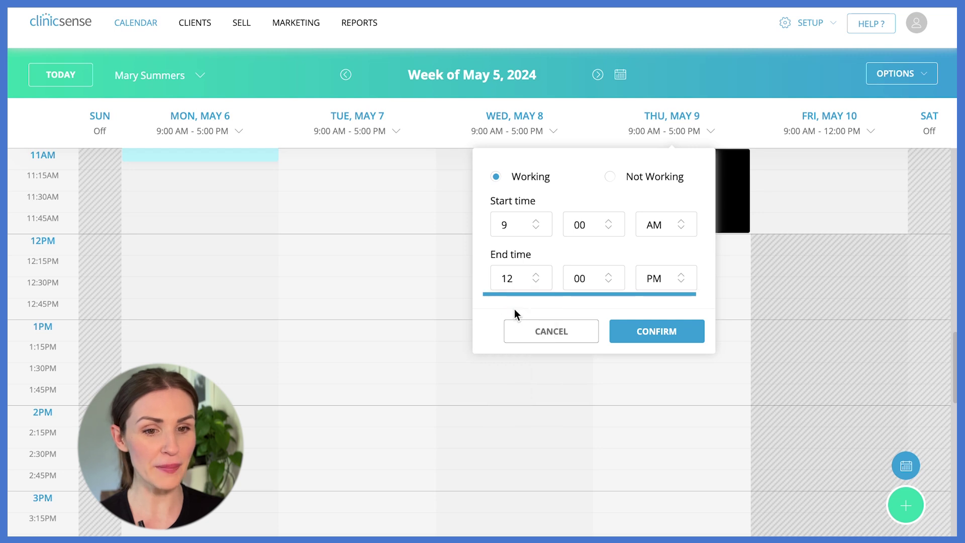
{"action": "left_click", "coordinate": [663, 331]}
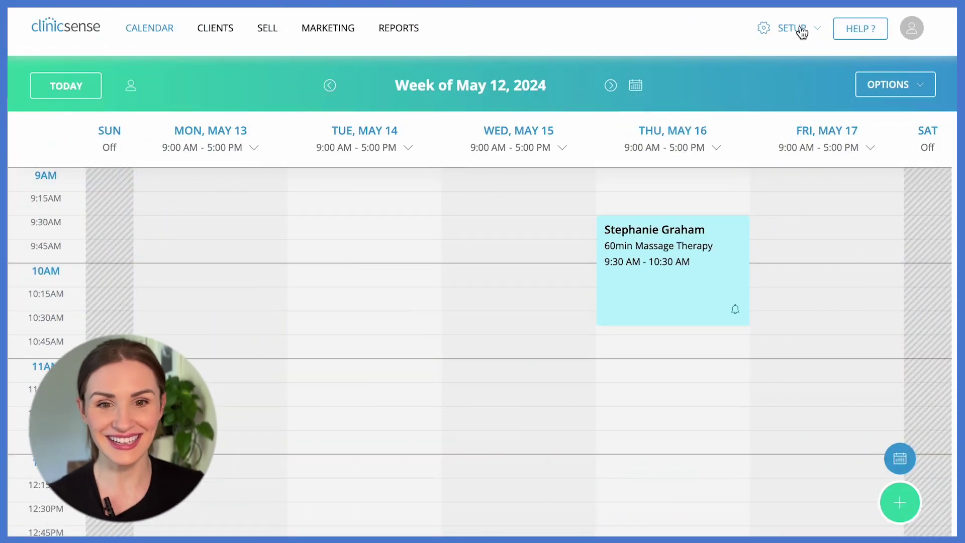
- In practitioner settings, set Monday's hours to 10:00 AM–03:00 PM and save, confirming the reset
{"action": "left_click", "coordinate": [803, 31]}
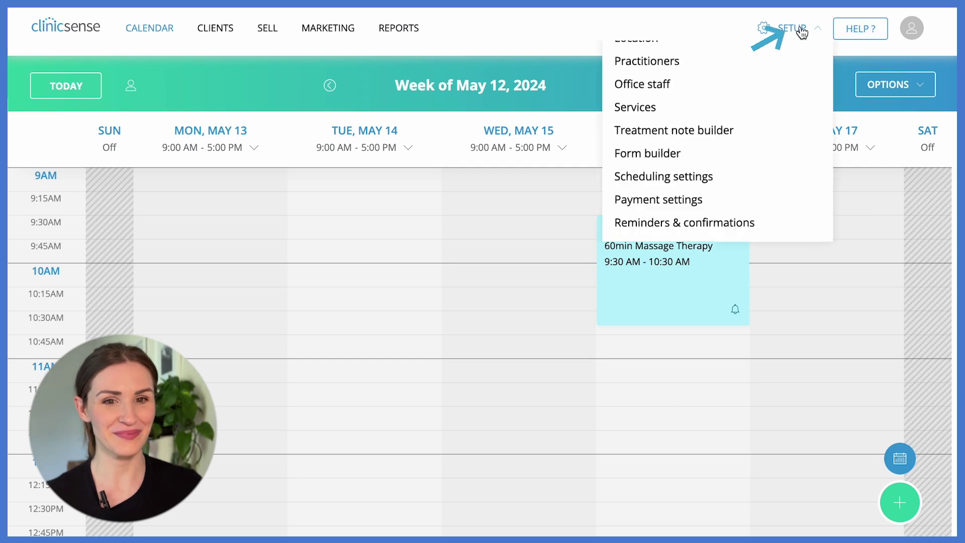
{"action": "left_click", "coordinate": [673, 88]}
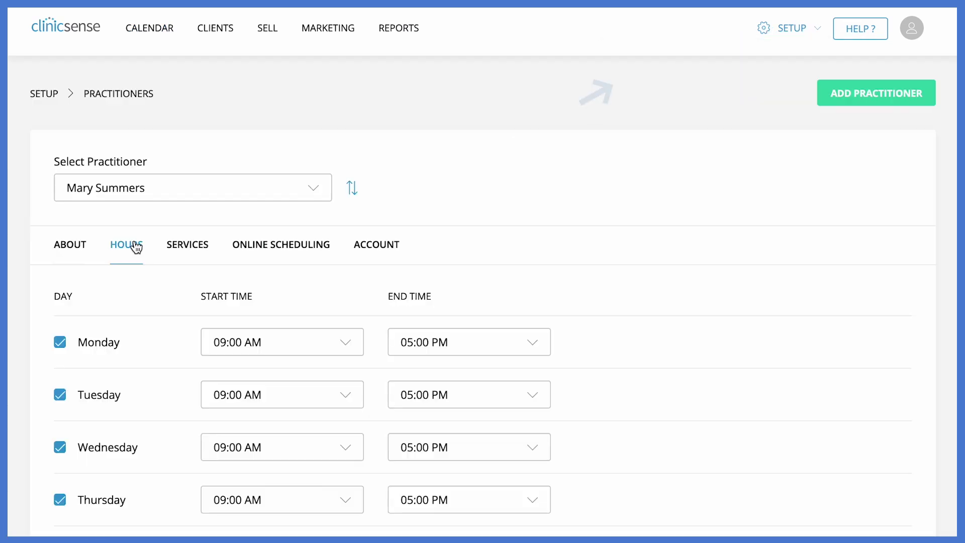
{"action": "scroll", "coordinate": [439, 235], "scroll_direction": "down", "scroll_amount": 3}
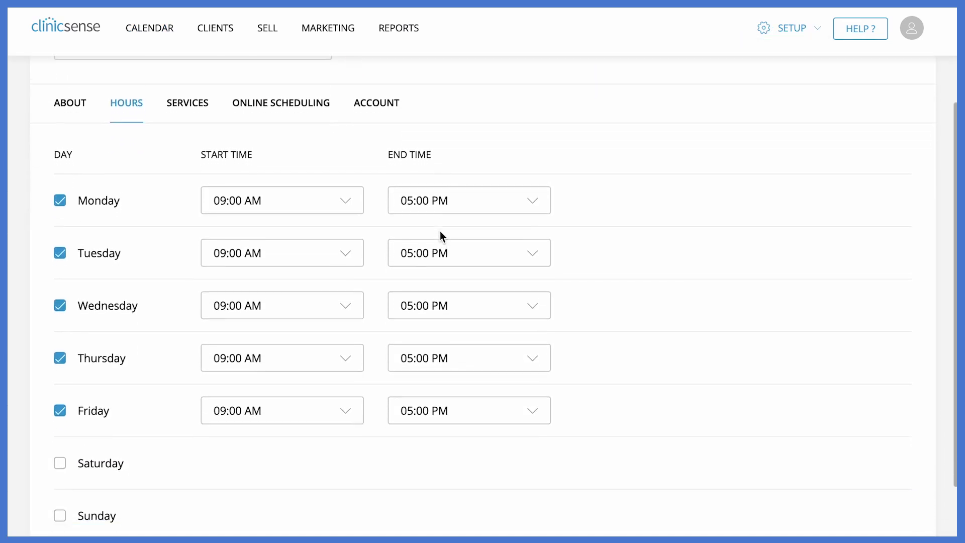
{"action": "left_click", "coordinate": [317, 186]}
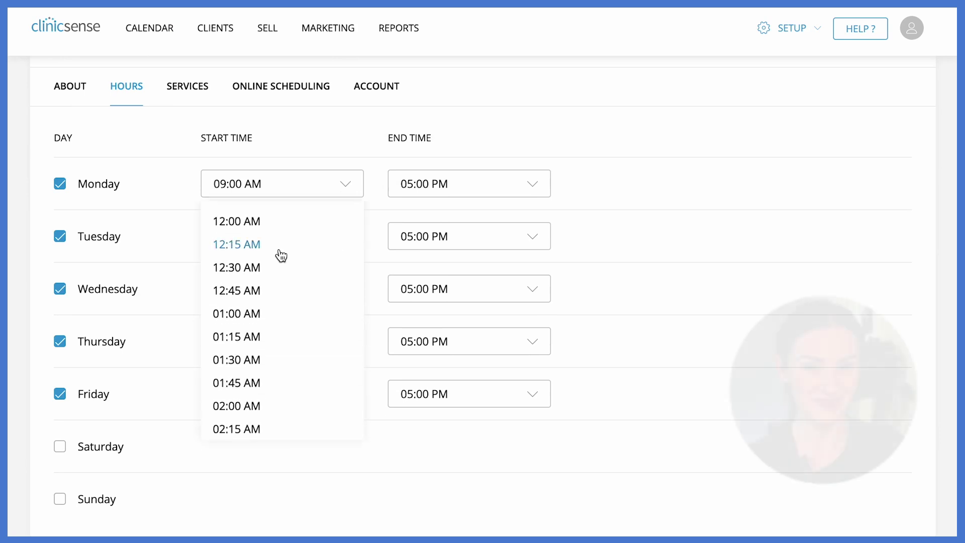
{"action": "scroll", "coordinate": [278, 255], "scroll_direction": "down", "scroll_amount": 5}
{"action": "scroll", "coordinate": [280, 255], "scroll_direction": "down", "scroll_amount": 10}
{"action": "left_click", "coordinate": [267, 291]}
{"action": "left_click", "coordinate": [467, 184]}
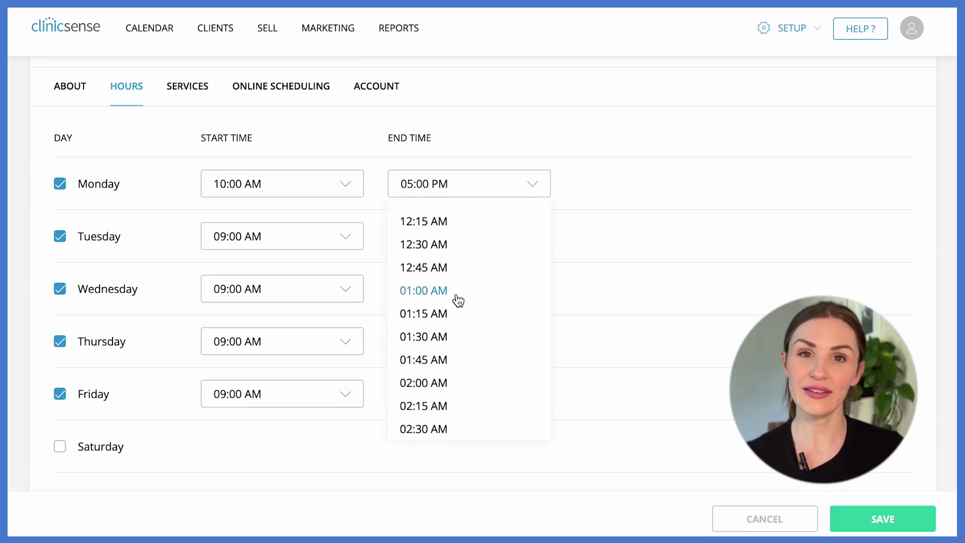
{"action": "scroll", "coordinate": [443, 327], "scroll_direction": "down", "scroll_amount": 20}
{"action": "left_click", "coordinate": [439, 384]}
{"action": "left_click", "coordinate": [868, 523]}
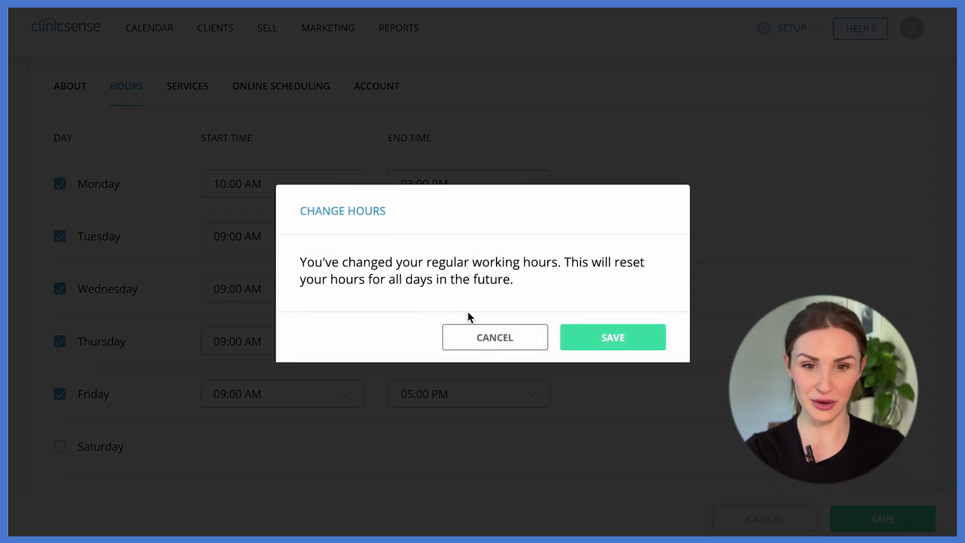
{"action": "left_click", "coordinate": [649, 342]}
- On Online Scheduling, briefly choose new clients only, then switch back to Both
{"action": "left_click", "coordinate": [302, 90]}
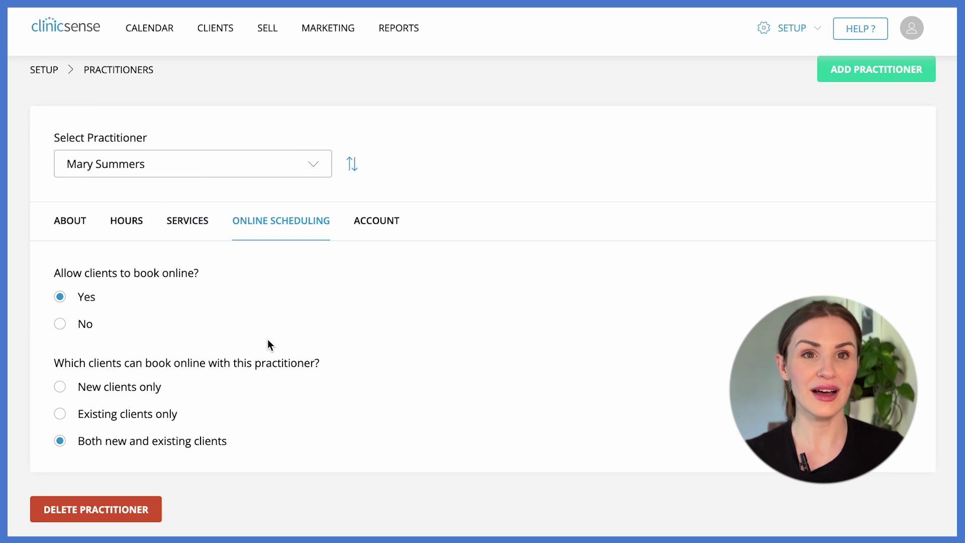
{"action": "left_click", "coordinate": [62, 388]}
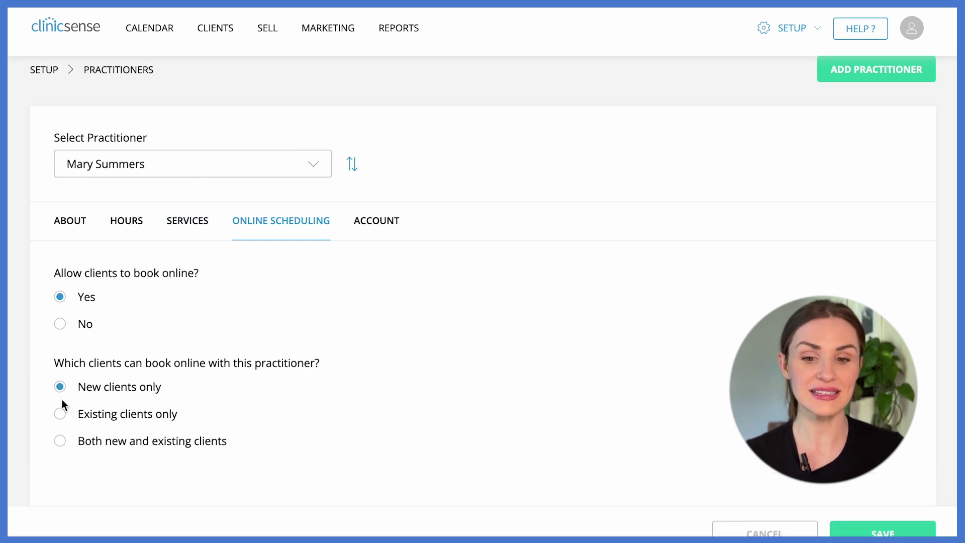
{"action": "left_click", "coordinate": [60, 442]}
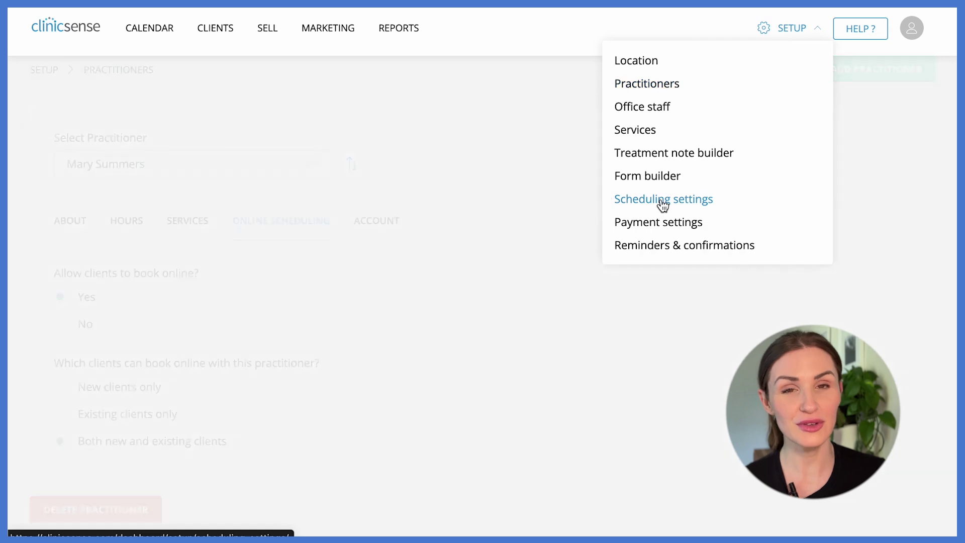
- Set cancel/reschedule to 12 hours, keep 12 months advance booking, and cut off bookings 3 hours before start
{"action": "left_click", "coordinate": [663, 202]}
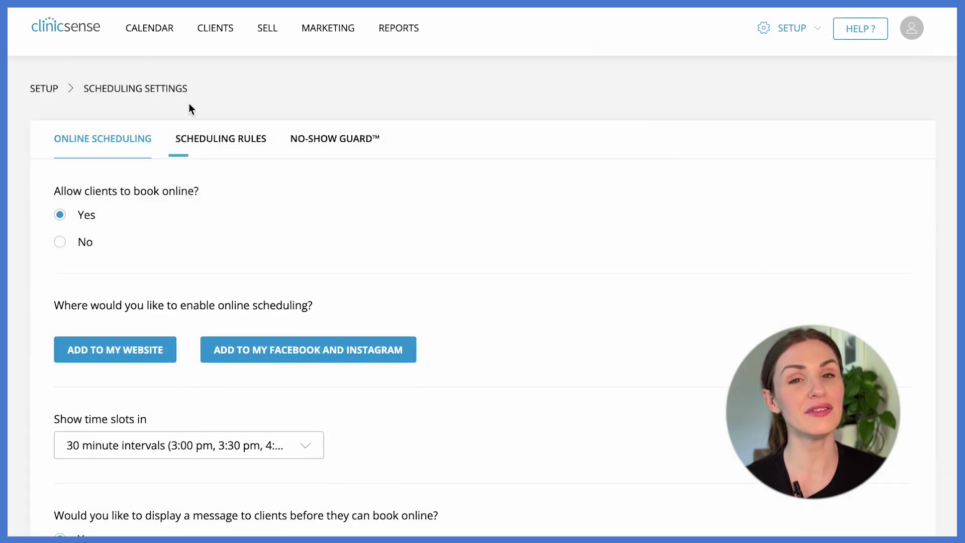
{"action": "left_click", "coordinate": [215, 150]}
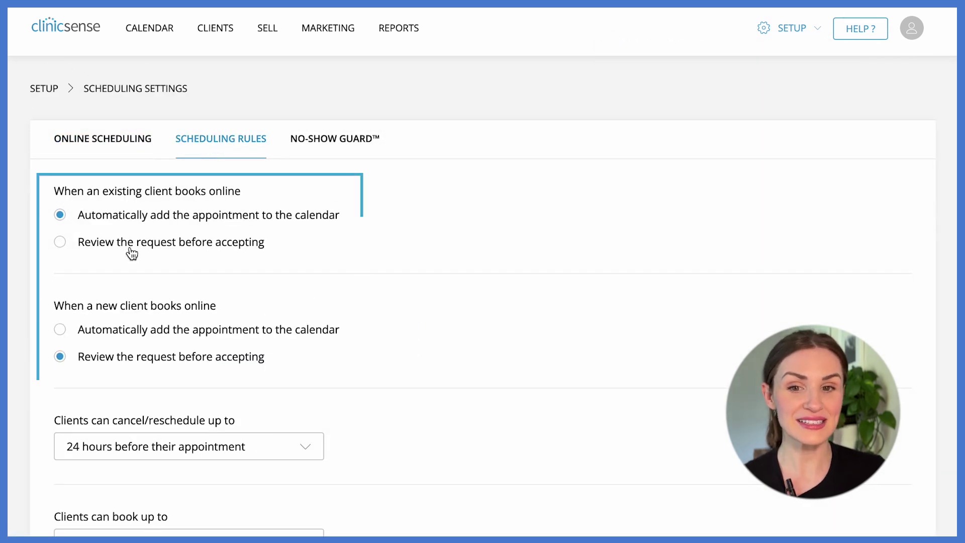
{"action": "scroll", "coordinate": [74, 179], "scroll_direction": "down", "scroll_amount": 5}
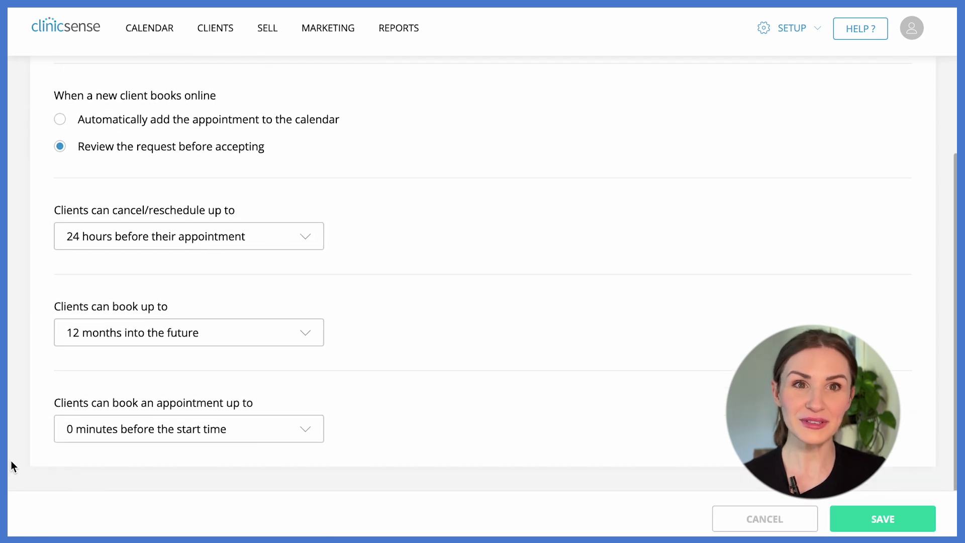
{"action": "left_click", "coordinate": [116, 234]}
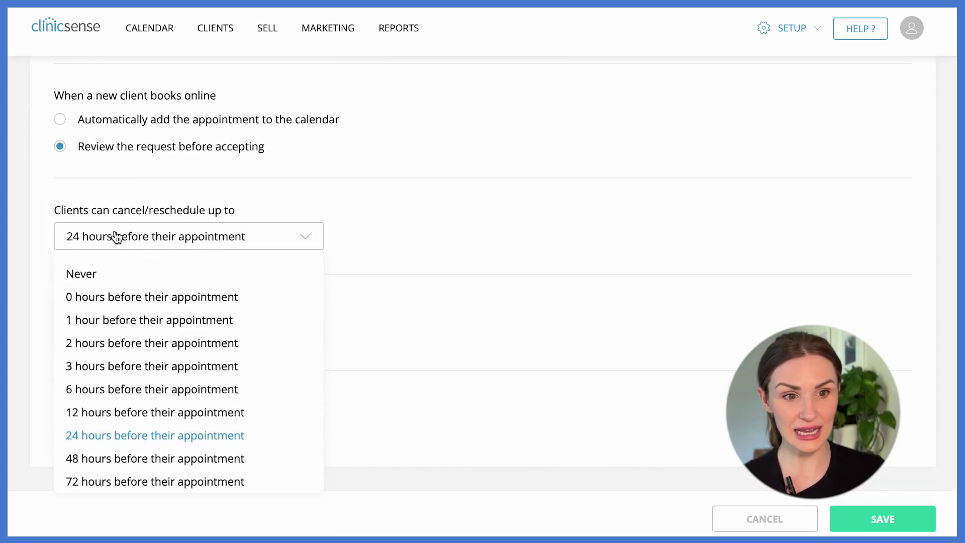
{"action": "left_click", "coordinate": [119, 413]}
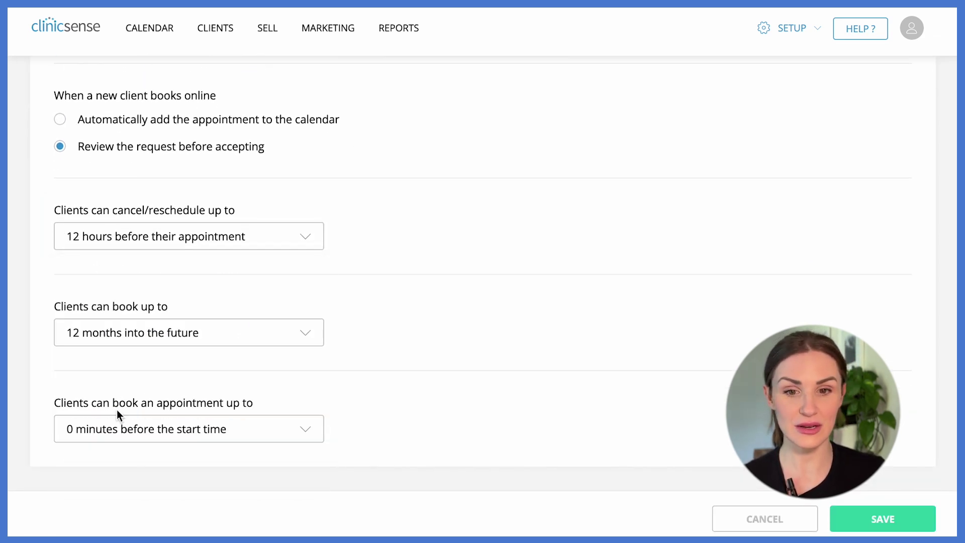
{"action": "left_click", "coordinate": [114, 339]}
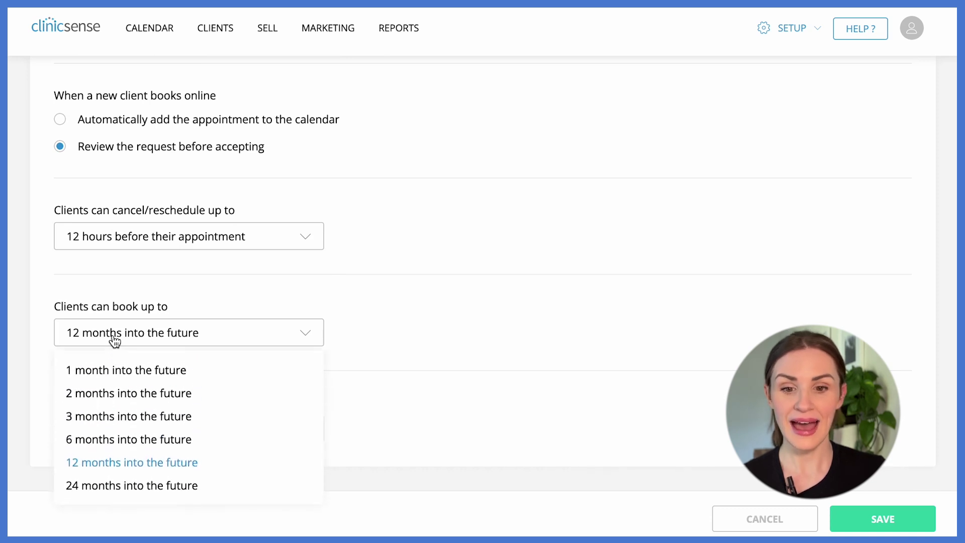
{"action": "left_click", "coordinate": [115, 341]}
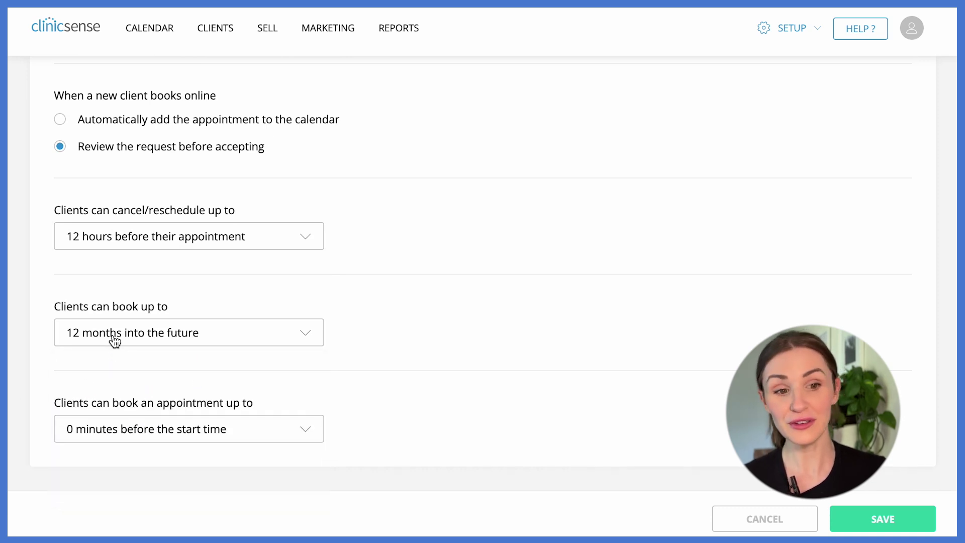
{"action": "left_click", "coordinate": [121, 431]}
{"action": "left_click", "coordinate": [111, 286]}
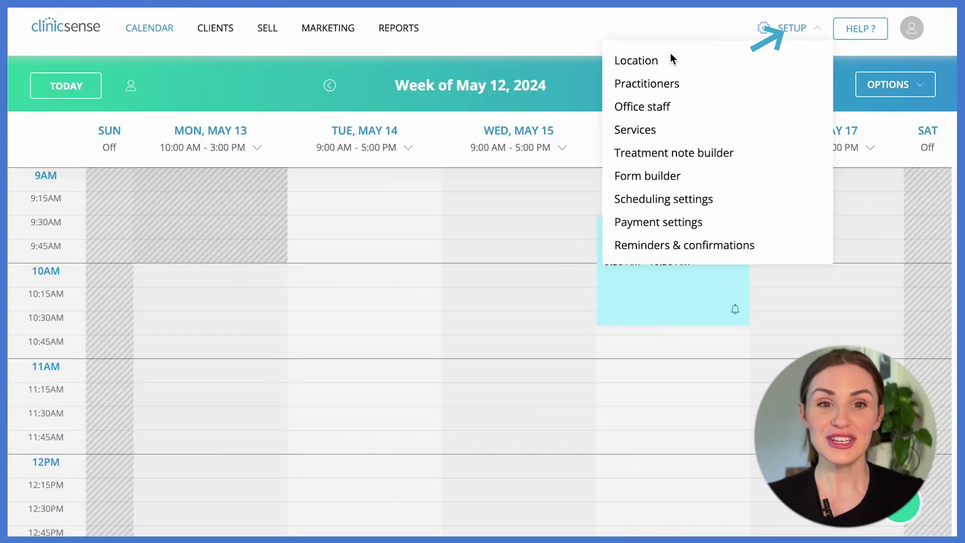
- On the No-Show Guard tab, require online bookers to pre-pay the full amount of the service
{"action": "left_click", "coordinate": [652, 228]}
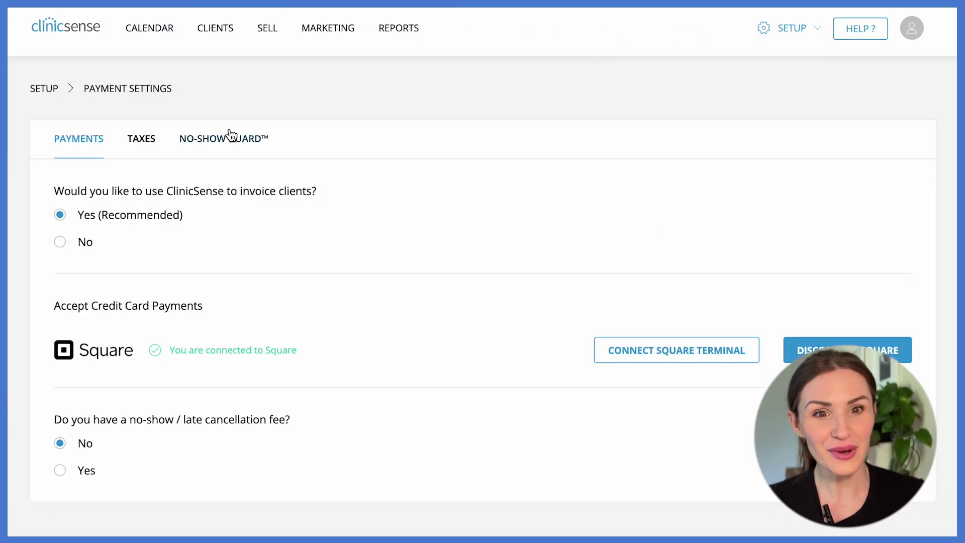
{"action": "left_click", "coordinate": [230, 140]}
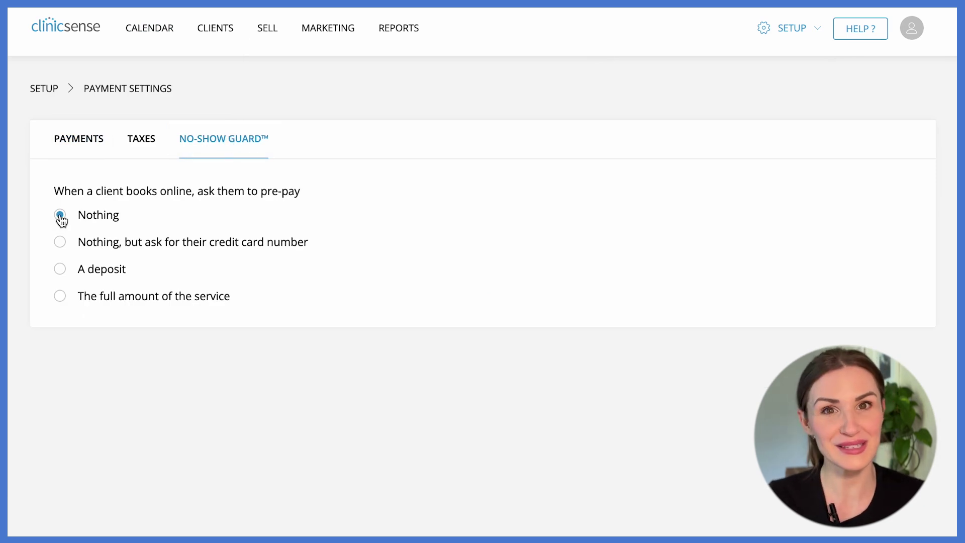
{"action": "left_click", "coordinate": [61, 270]}
{"action": "left_click", "coordinate": [60, 298]}
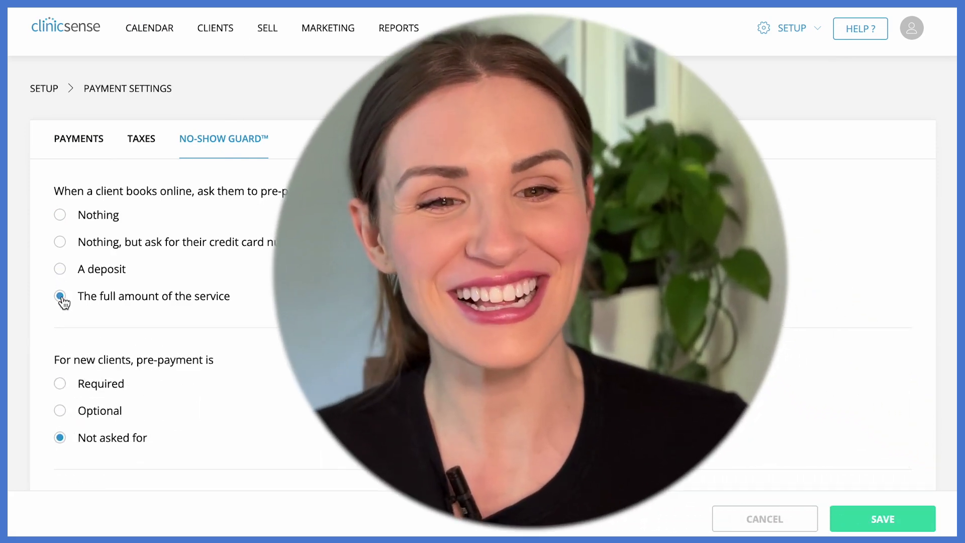